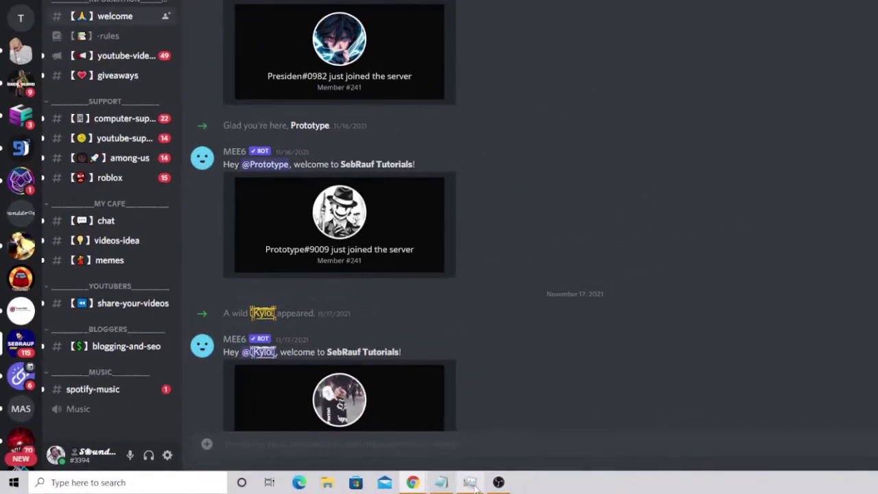
# Paste the account's copied Discord username and tag into the My Task.txt note in Notepad, then minimize the note
pyautogui.click(441, 482)
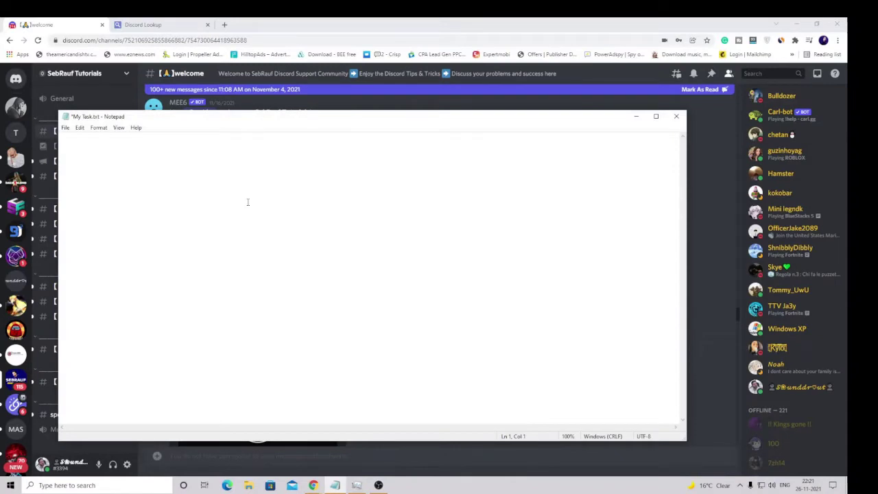
pyautogui.hotkey('ctrl', 'v')
pyautogui.moveTo(129, 139); pyautogui.dragTo(55, 144)
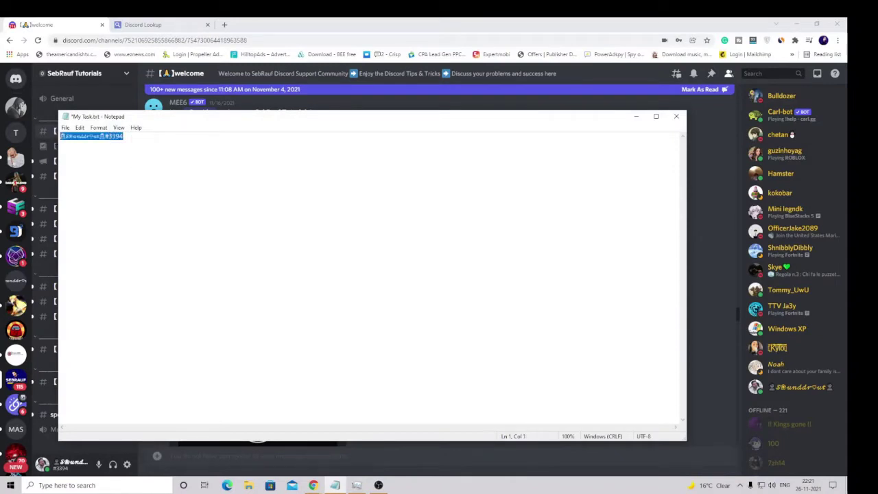
pyautogui.click(103, 151)
pyautogui.hotkey('ctrl', 'a')
pyautogui.click(122, 178)
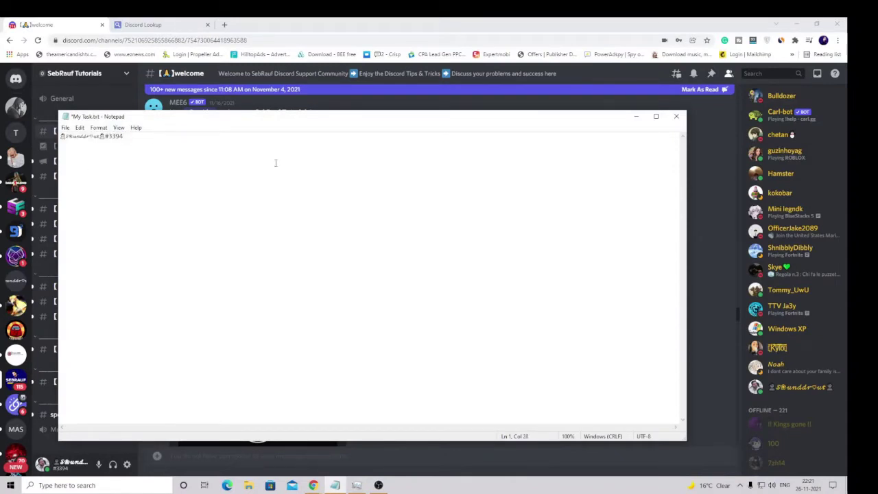
pyautogui.click(636, 116)
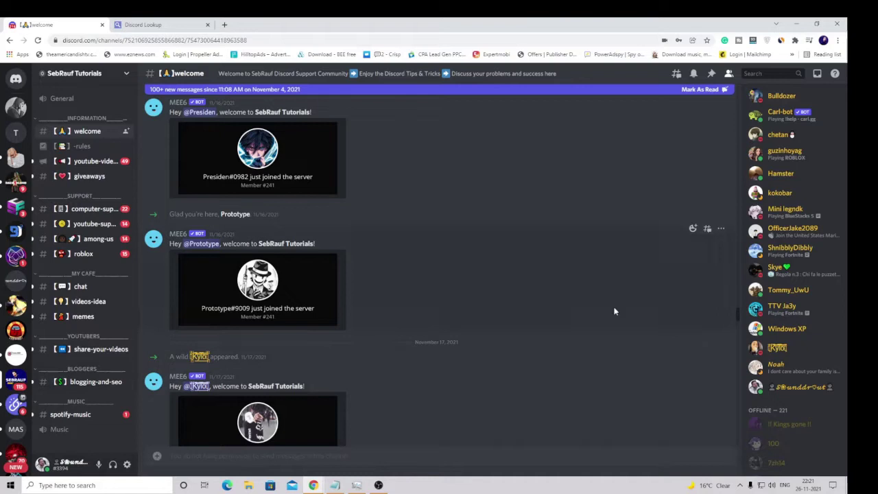
# Copy the own account's user ID from the server's member list and paste it below the username in the Notepad note
pyautogui.scroll(-3, 789, 335)
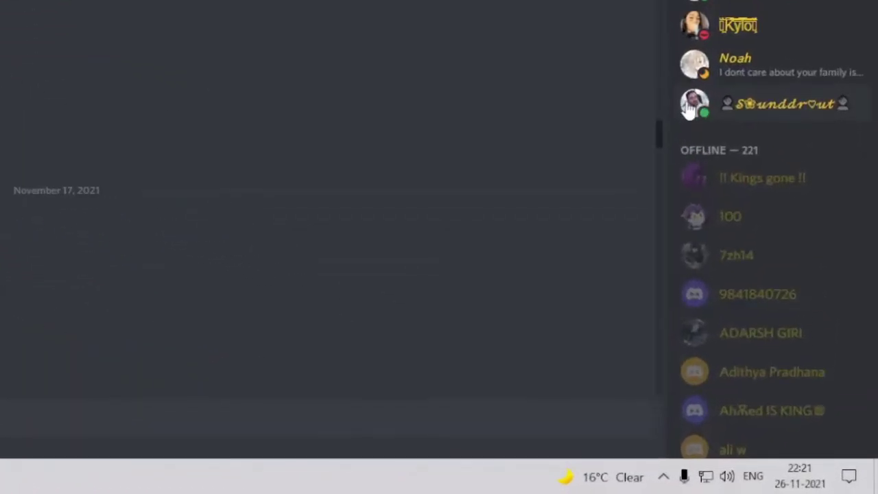
pyautogui.rightClick(689, 110)
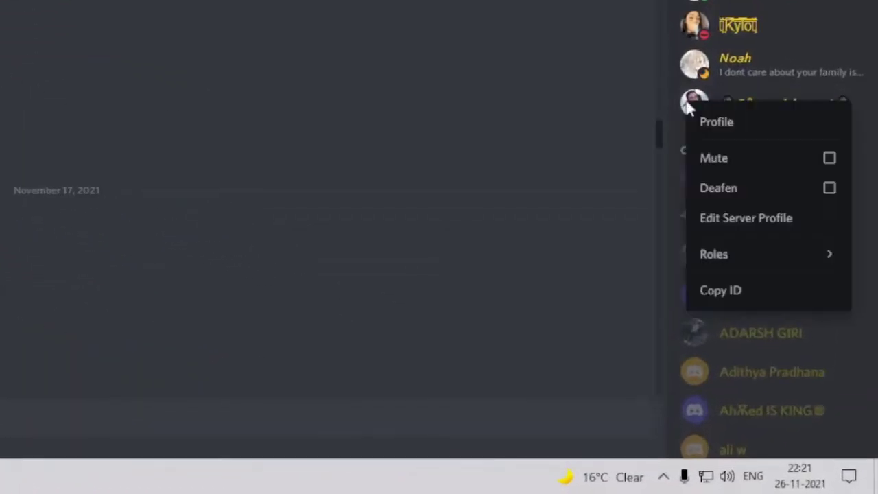
pyautogui.click(740, 292)
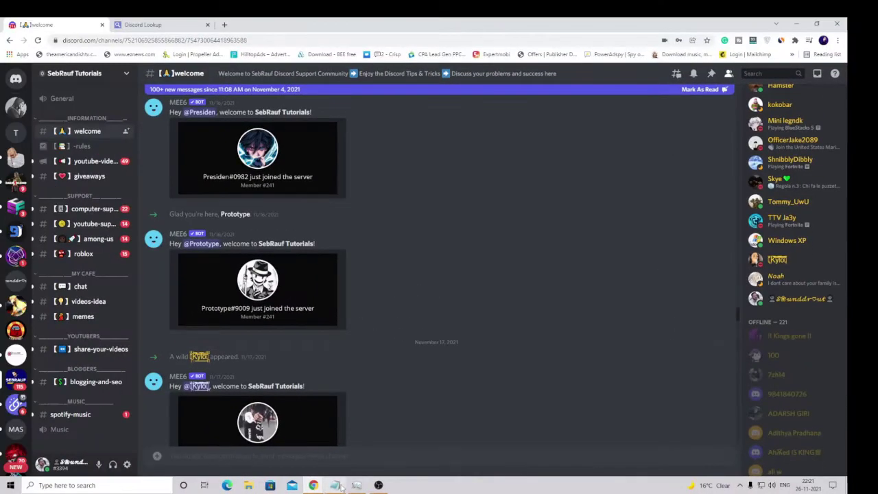
pyautogui.click(338, 486)
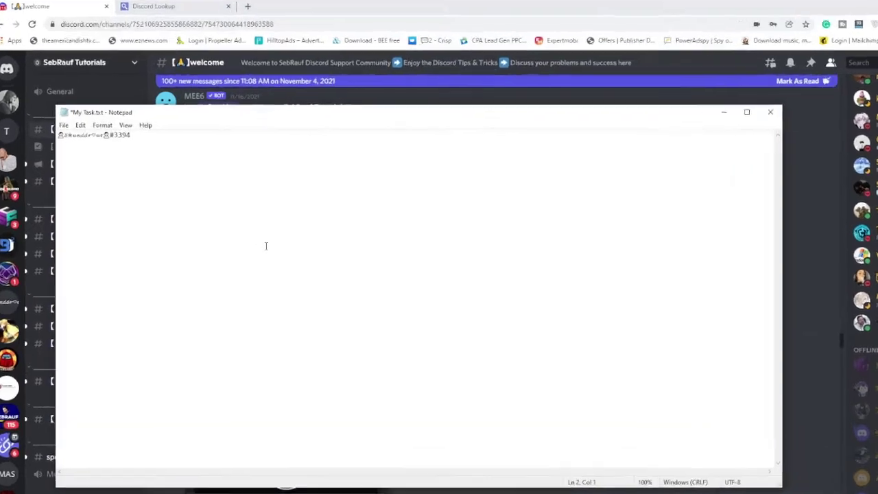
pyautogui.hotkey('ctrl', 'v')
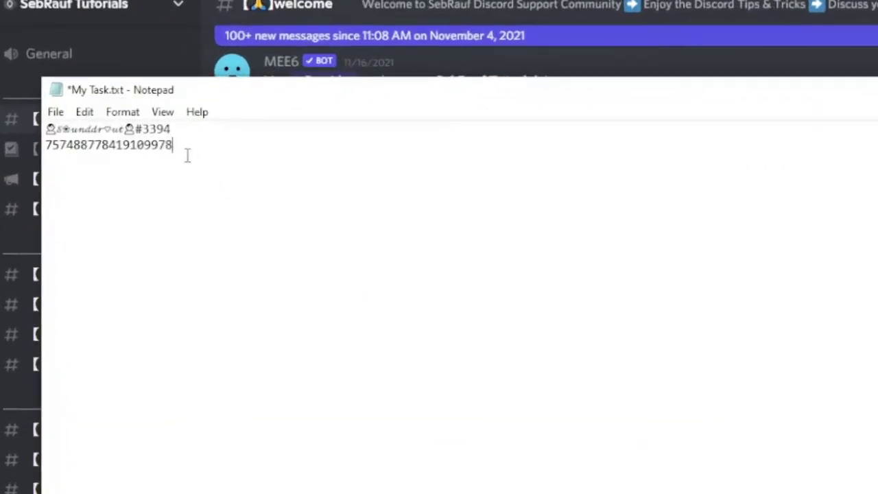
pyautogui.moveTo(187, 156); pyautogui.dragTo(48, 146)
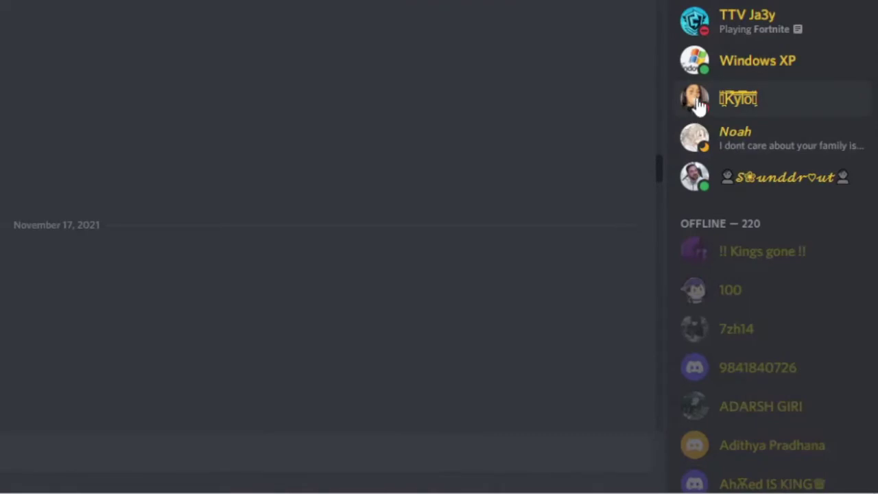
# Copy the user ID of the online member listed just above Noah and look it up on Discord Lookup, starting the anti-robot verification
pyautogui.rightClick(697, 101)
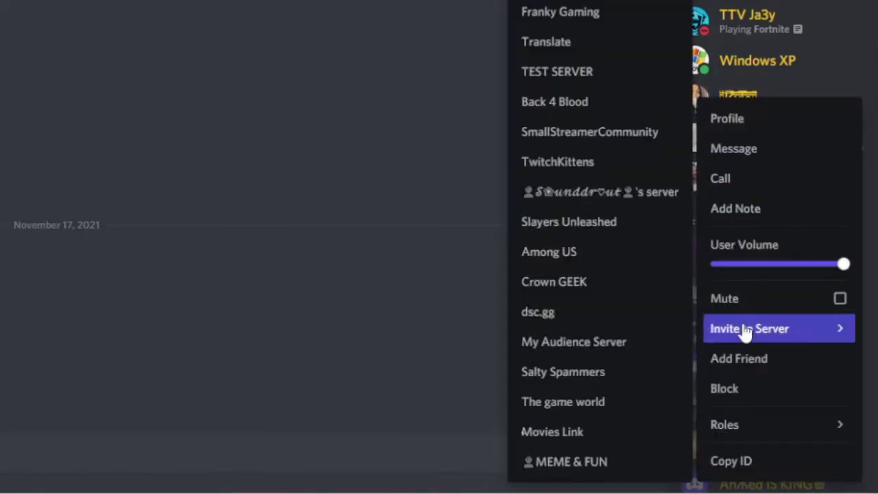
pyautogui.click(733, 462)
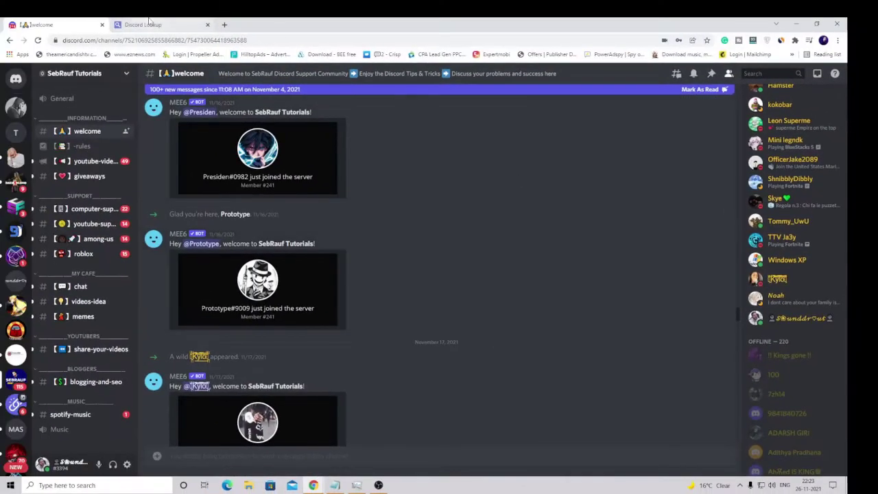
pyautogui.click(144, 25)
pyautogui.click(405, 135)
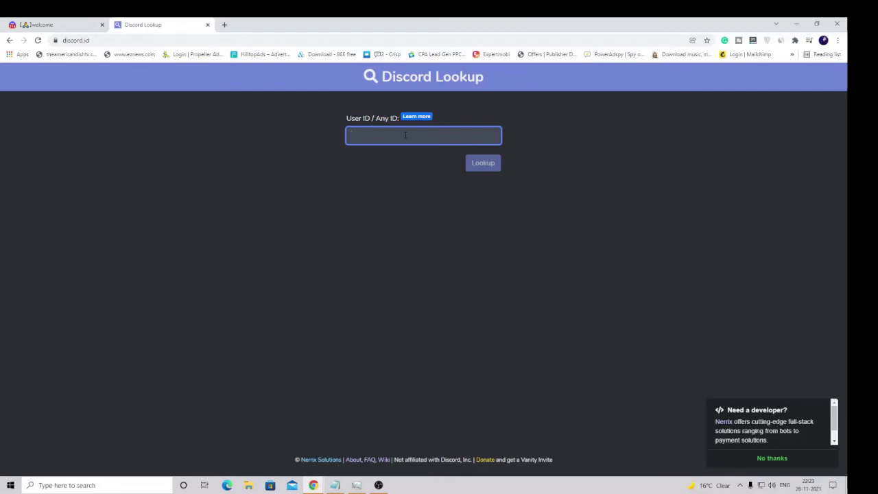
pyautogui.hotkey('ctrl', 'v')
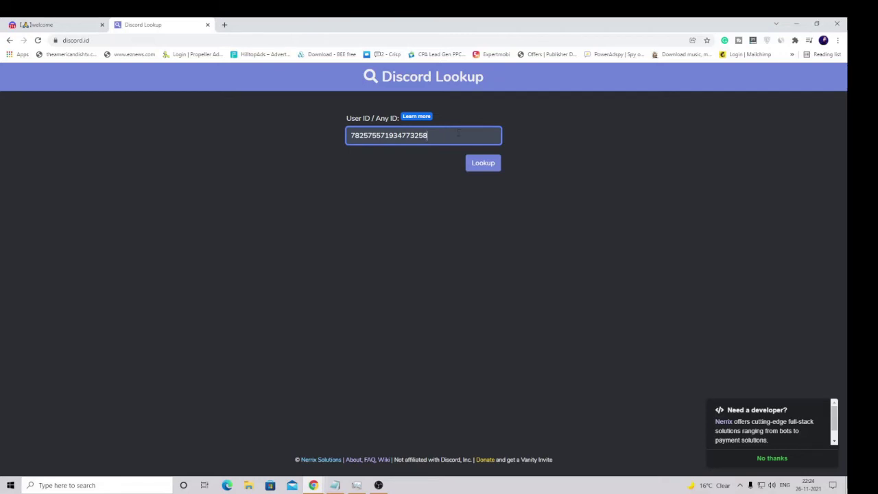
pyautogui.click(482, 162)
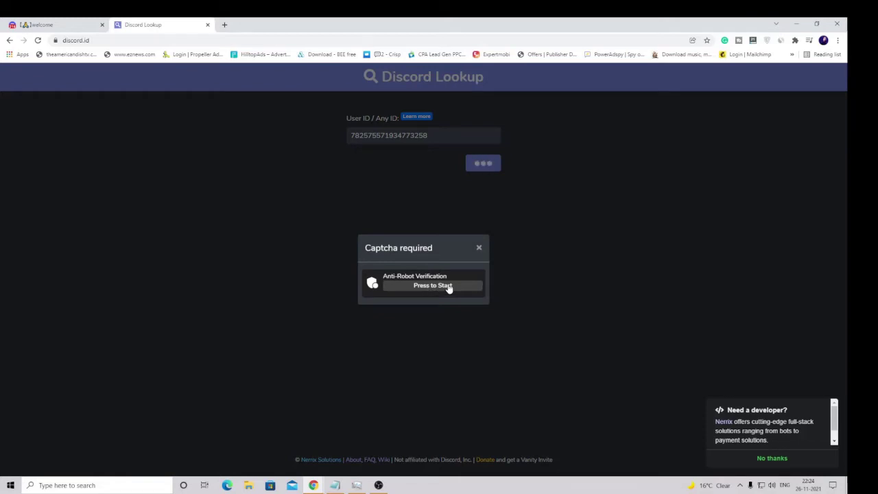
pyautogui.click(448, 287)
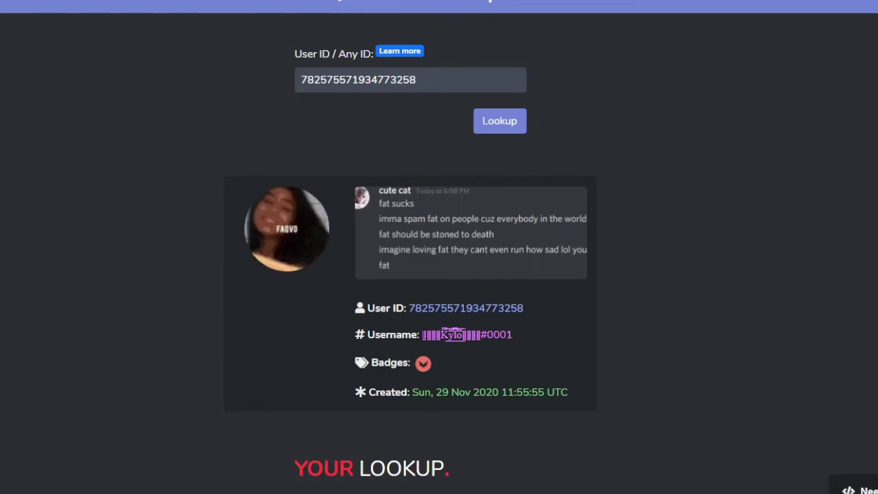
# Examine the username and the account creation date in the lookup result
pyautogui.moveTo(423, 335); pyautogui.dragTo(547, 326)
pyautogui.click(480, 353)
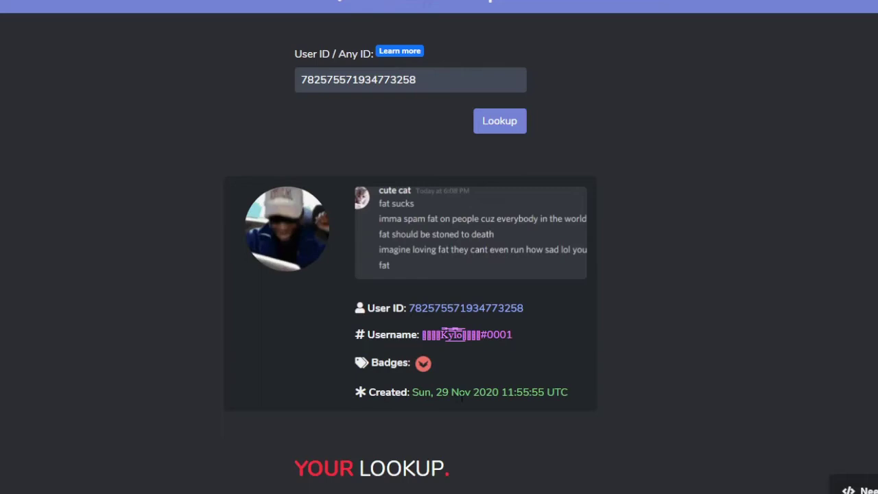
pyautogui.moveTo(480, 393); pyautogui.dragTo(546, 393)
pyautogui.click(534, 360)
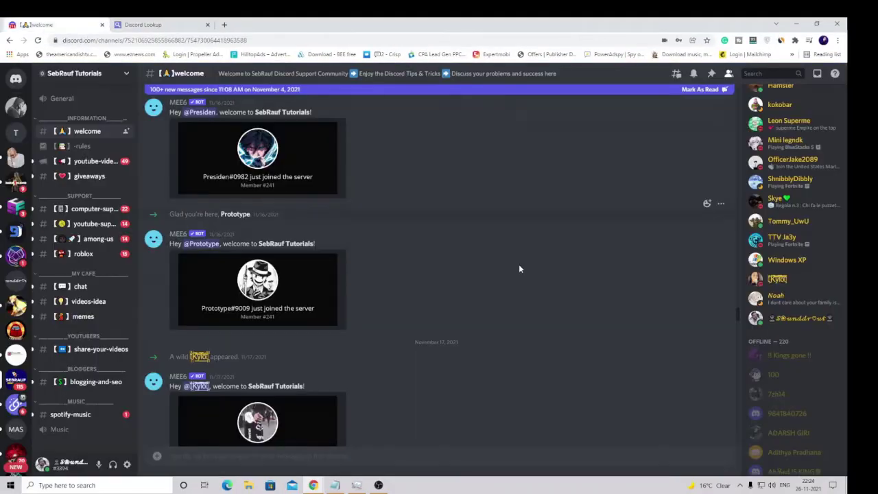
# Return to the Discord server and check the same member's options for the Copy ID entry
pyautogui.rightClick(755, 302)
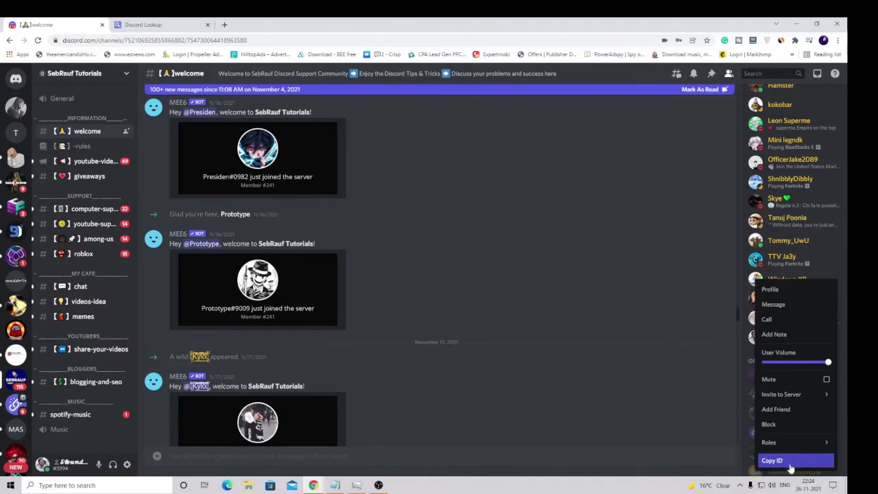
pyautogui.click(551, 427)
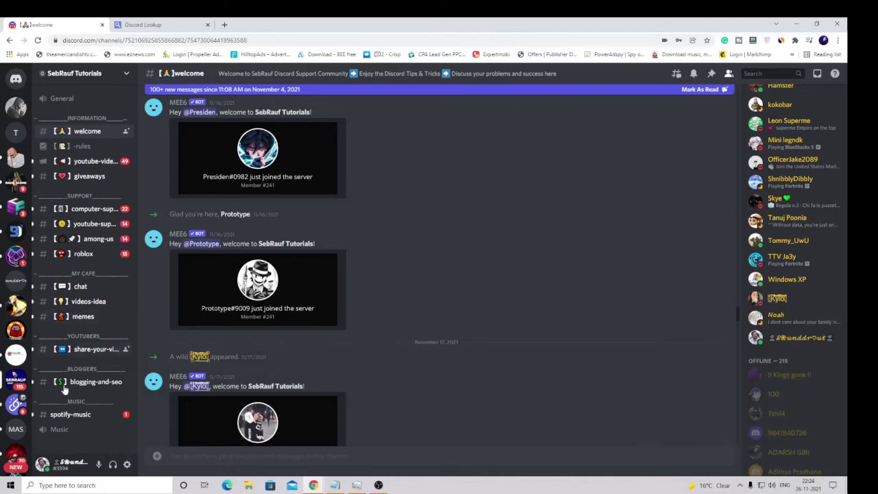
# Turn off Developer Mode in the advanced user settings and check which options the member offers without it
pyautogui.click(129, 464)
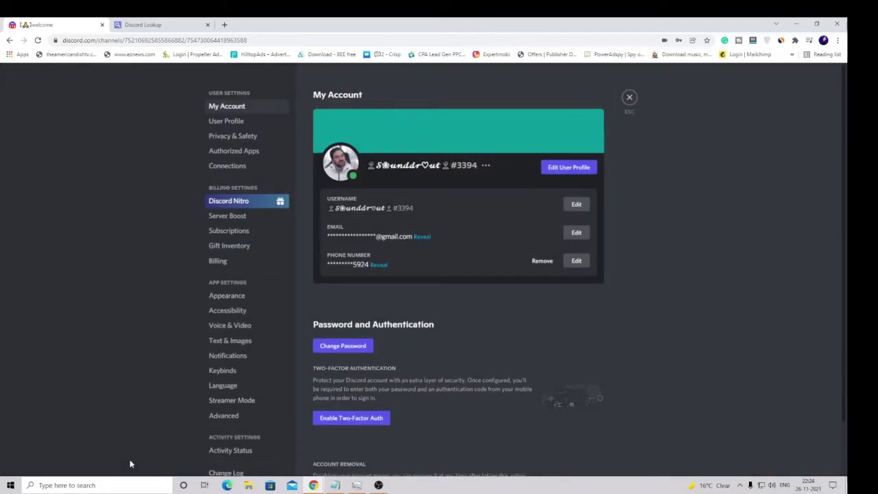
pyautogui.click(226, 417)
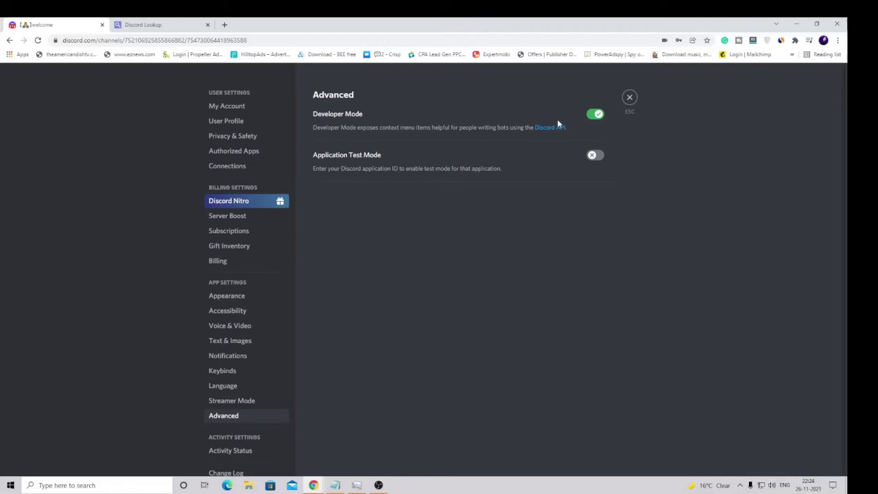
pyautogui.click(596, 115)
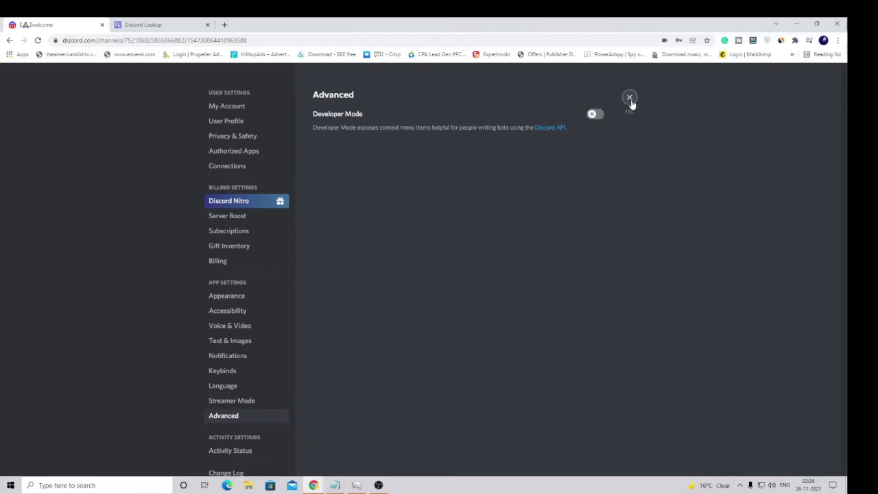
pyautogui.click(630, 99)
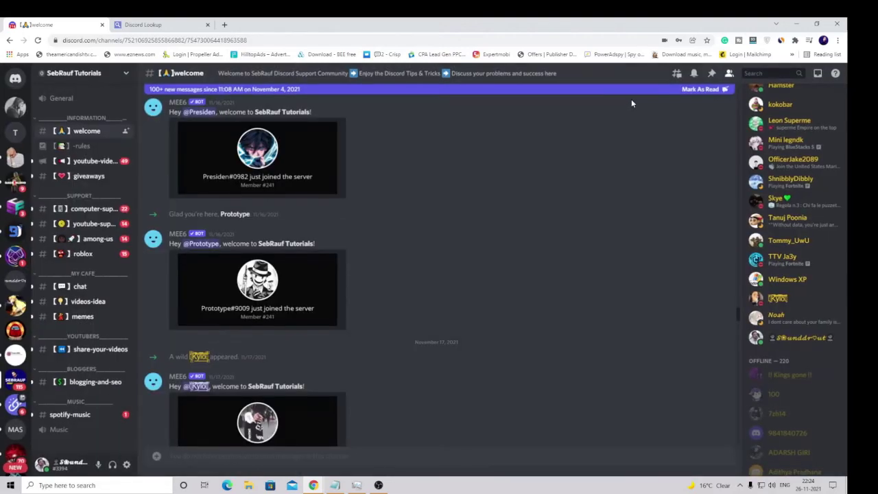
pyautogui.rightClick(757, 298)
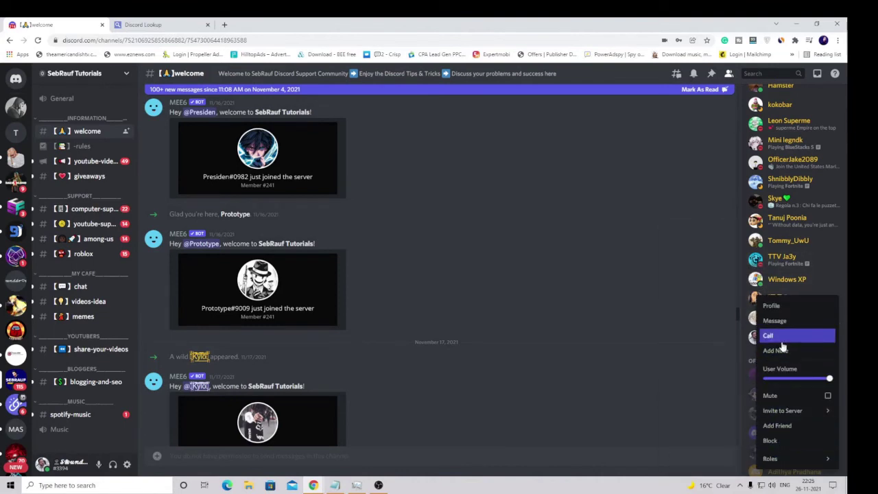
pyautogui.click(689, 332)
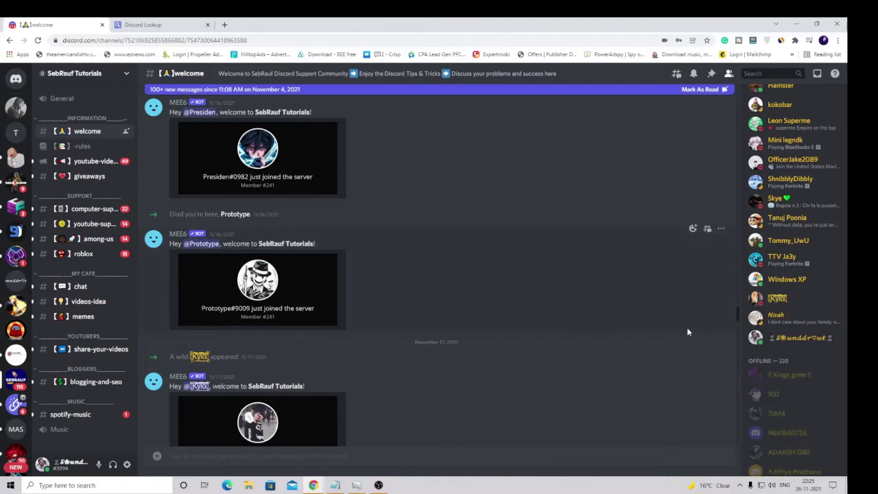
# Turn Developer Mode on in the advanced user settings and return to the welcome channel
pyautogui.click(127, 465)
pyautogui.click(226, 416)
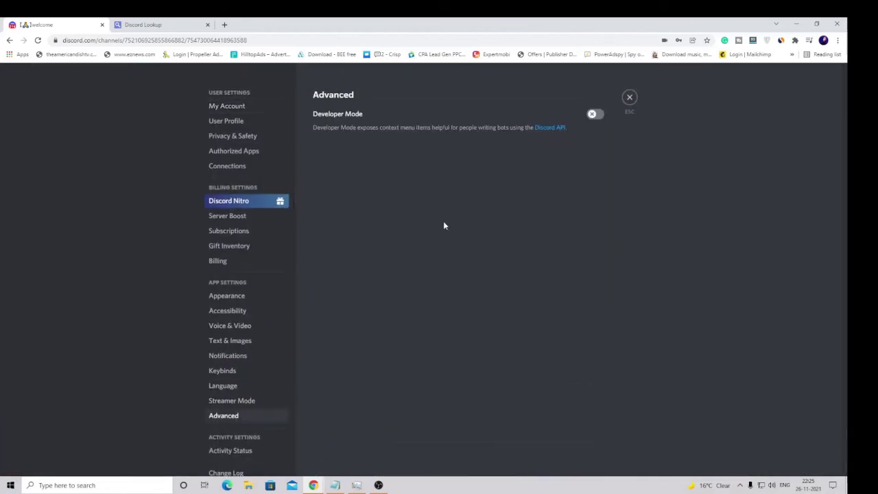
pyautogui.click(601, 115)
pyautogui.click(630, 98)
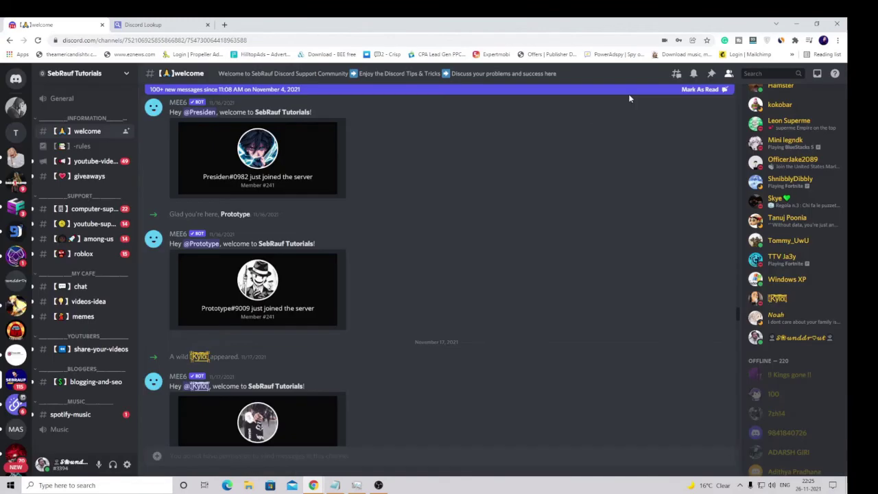